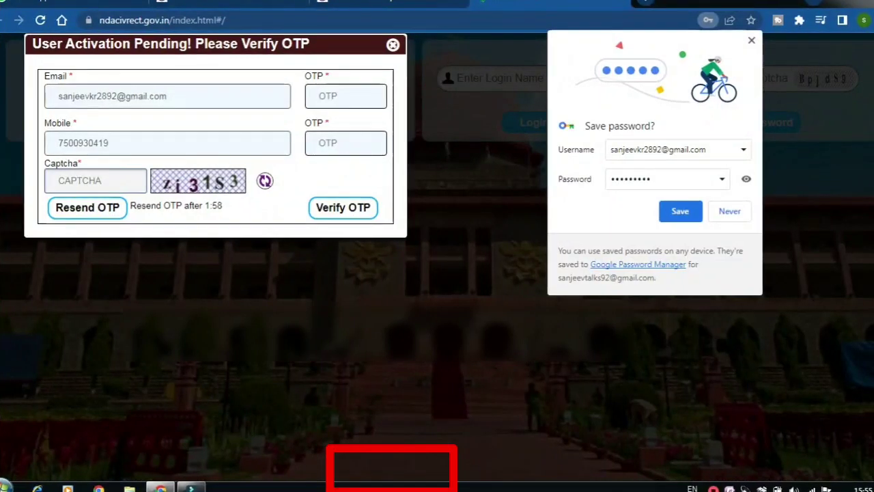
# Dismiss Chrome's save-password prompt, enter the e-mail and mobile OTPs and captcha, and verify.
pyautogui.click(687, 211)
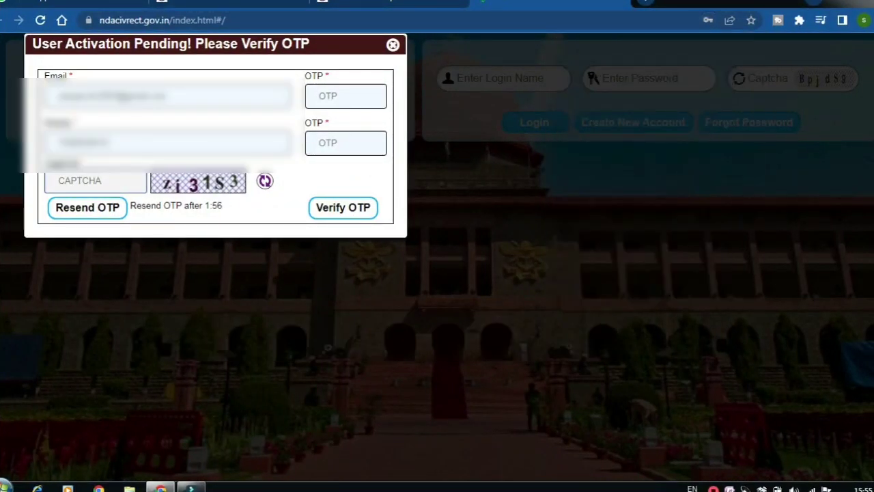
pyautogui.click(345, 95)
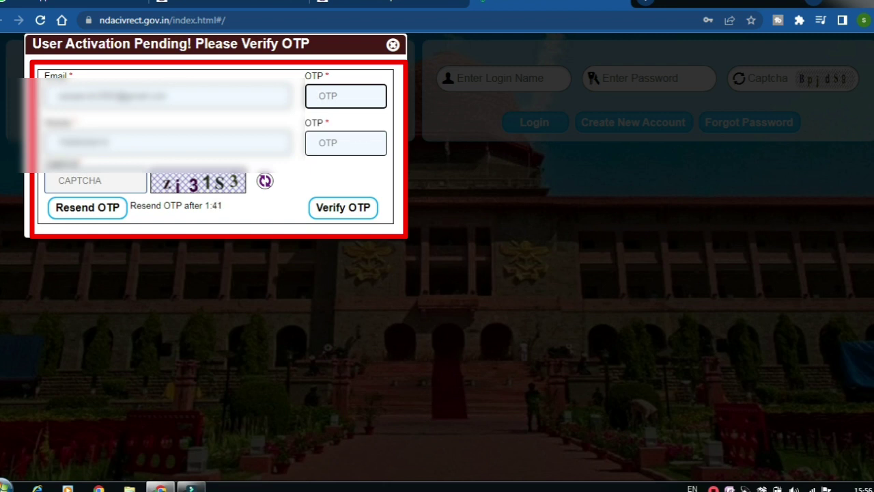
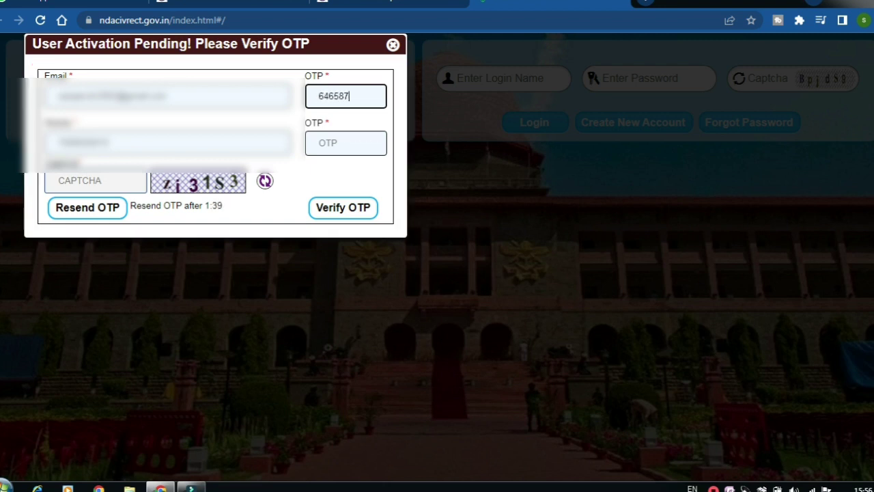
pyautogui.click(345, 143)
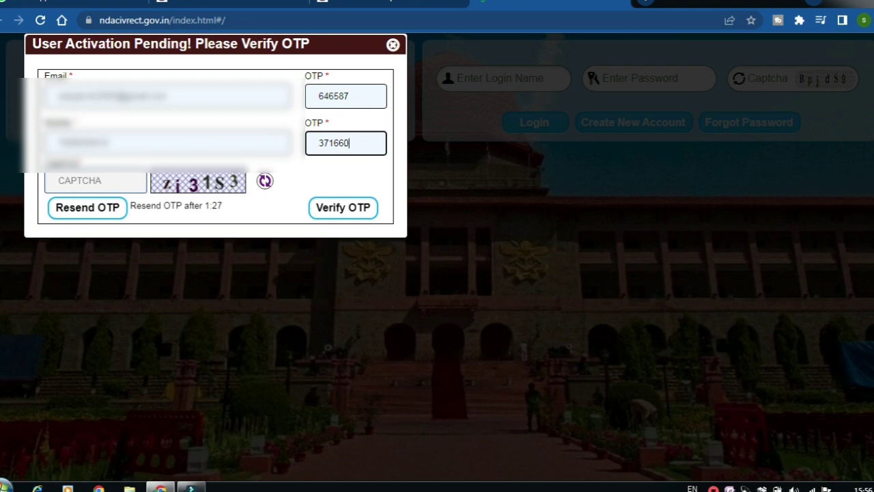
pyautogui.click(95, 180)
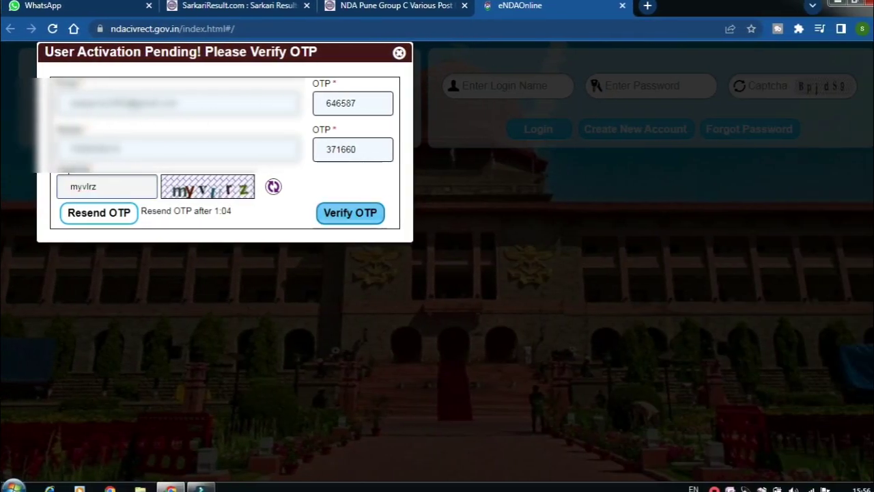
pyautogui.click(351, 212)
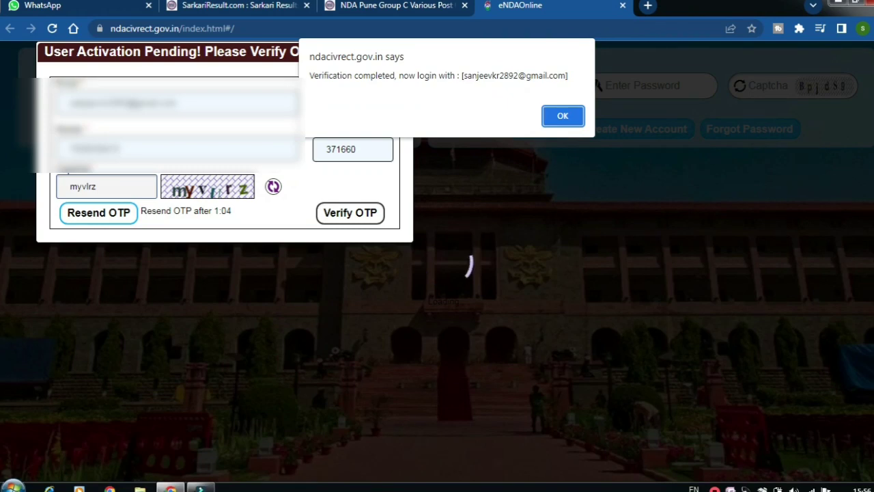
# Acknowledge the verification message and log in with the registered credentials and captcha.
pyautogui.press('Return')
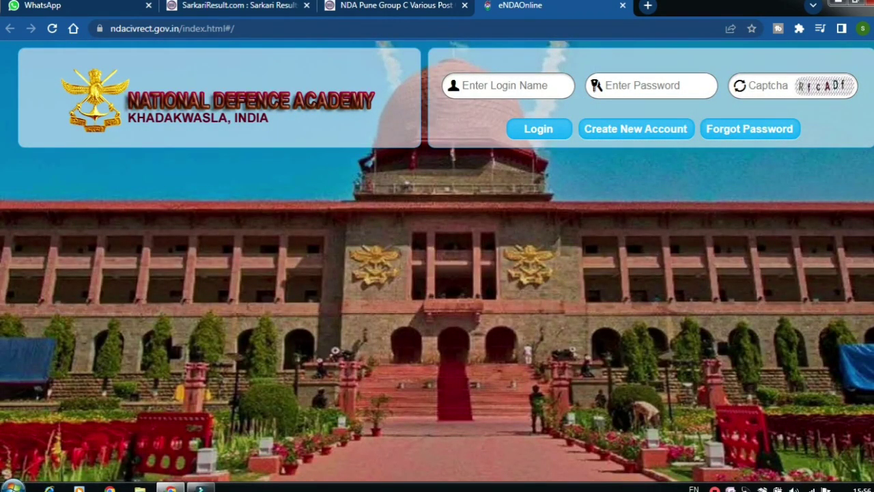
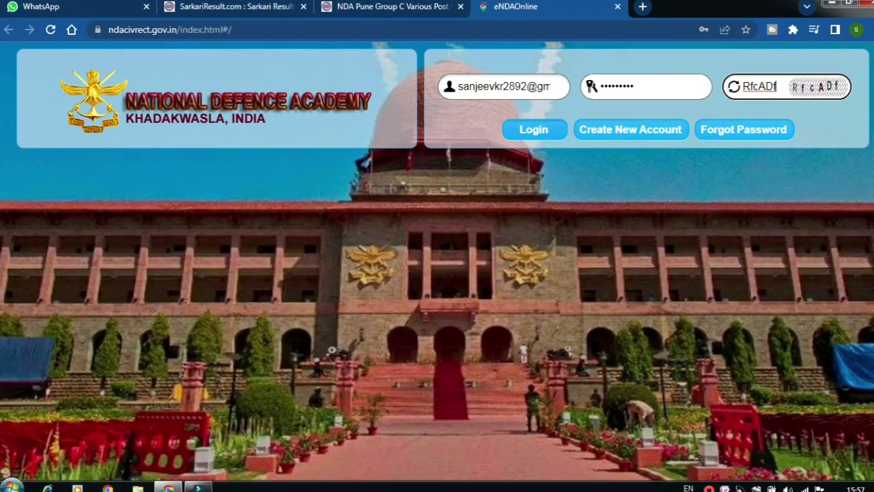
pyautogui.press('Return')
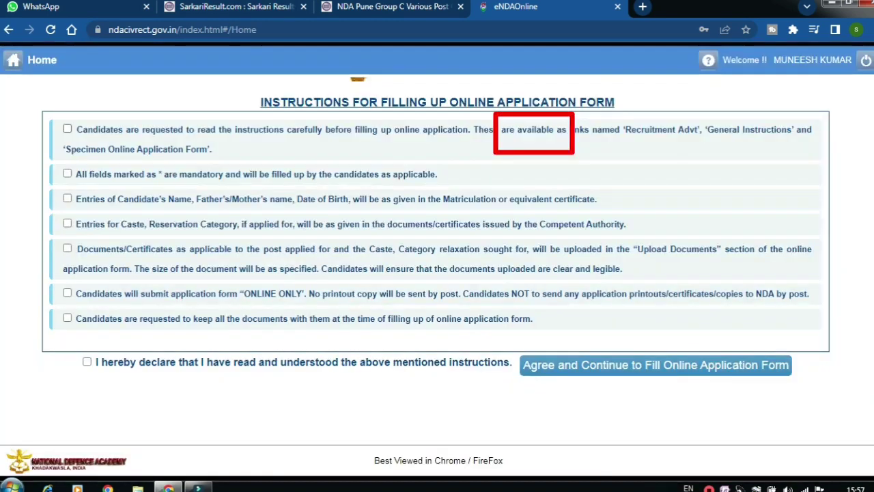
# Tick all seven application instructions as read and agree to continue.
pyautogui.click(67, 128)
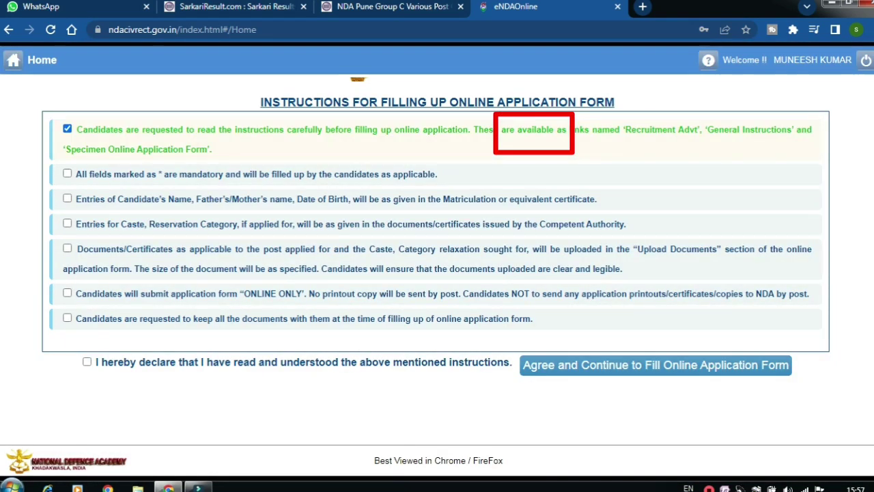
pyautogui.click(67, 173)
pyautogui.click(67, 198)
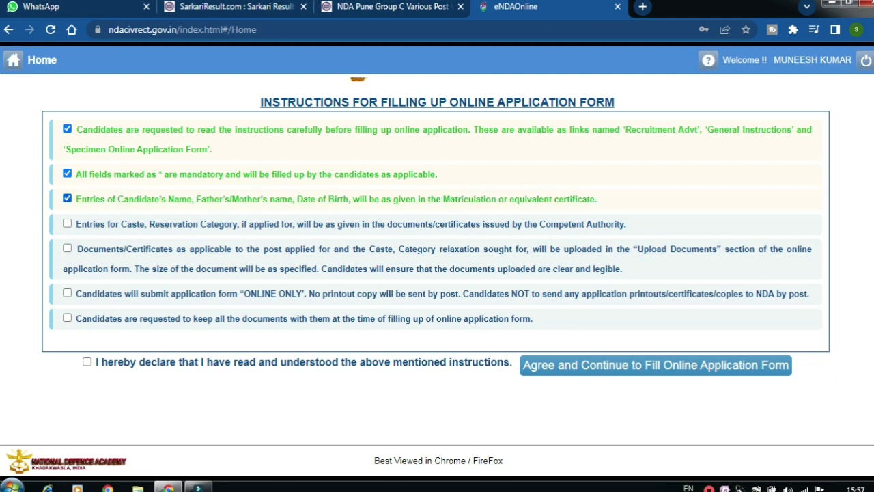
pyautogui.click(66, 223)
pyautogui.click(67, 248)
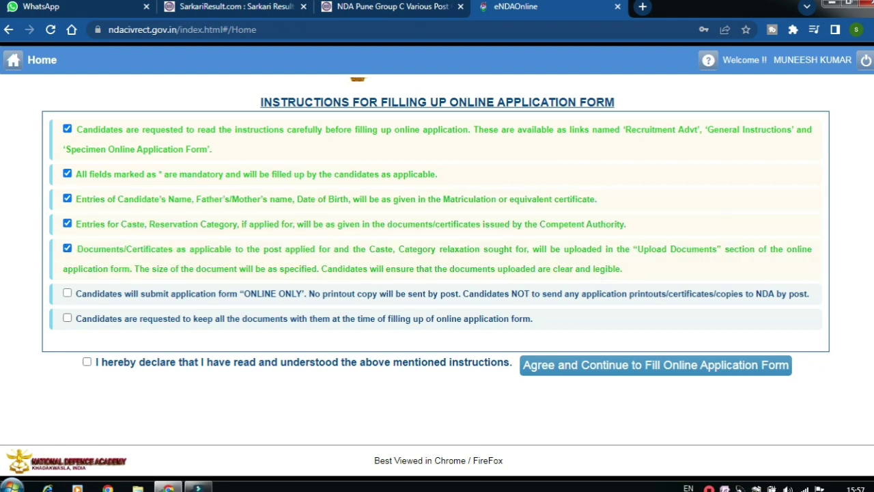
pyautogui.click(67, 293)
pyautogui.click(66, 317)
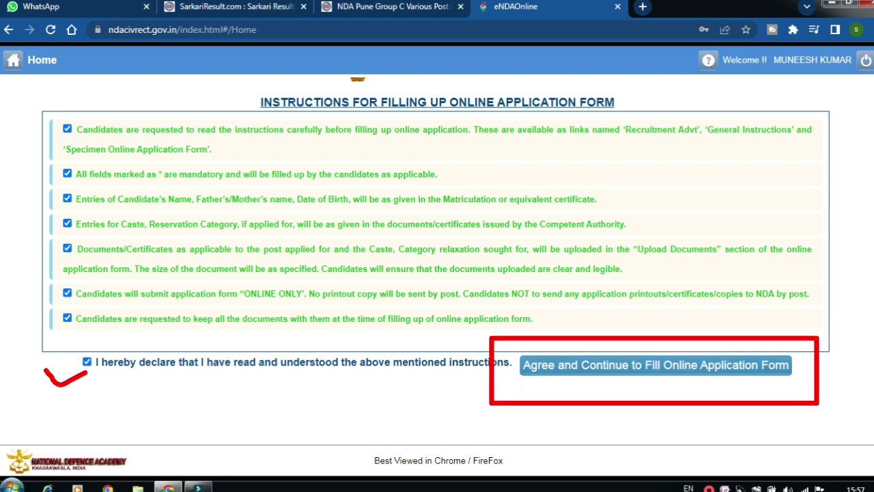
pyautogui.click(655, 364)
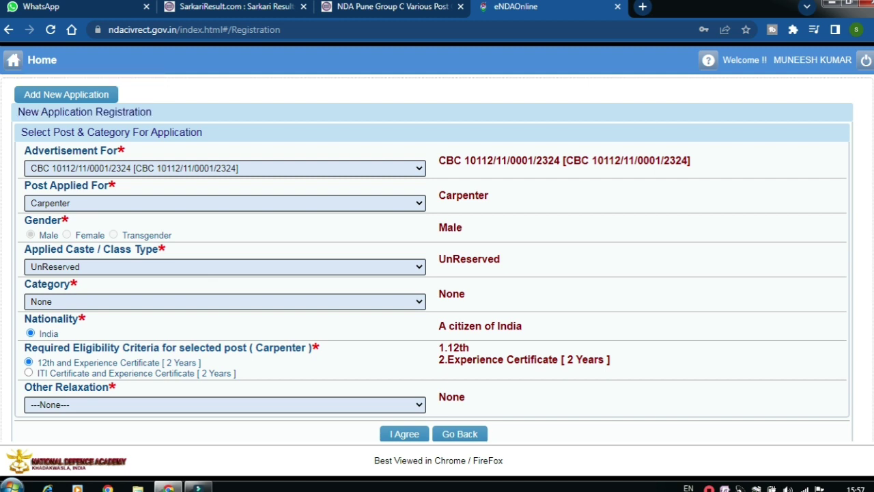
# Choose Multi Tasking Staff - Office & Training, caste OBC, Category and Other Relaxation None, and agree.
pyautogui.click(225, 203)
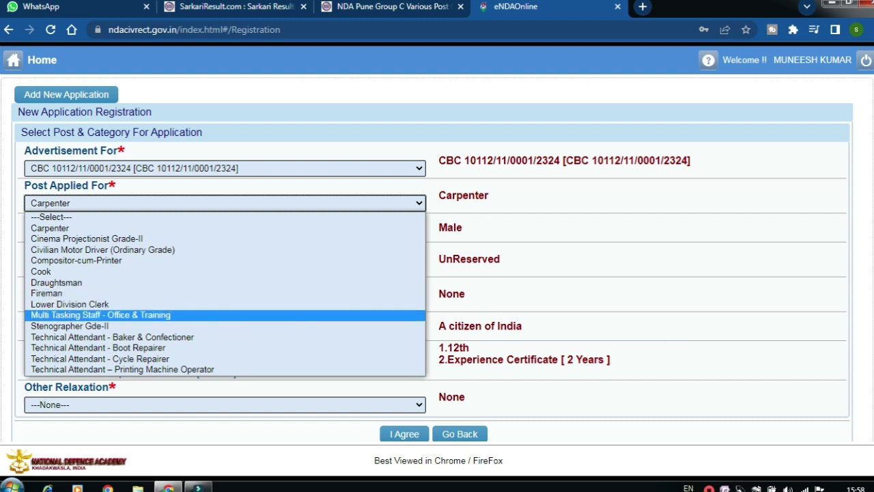
pyautogui.click(100, 314)
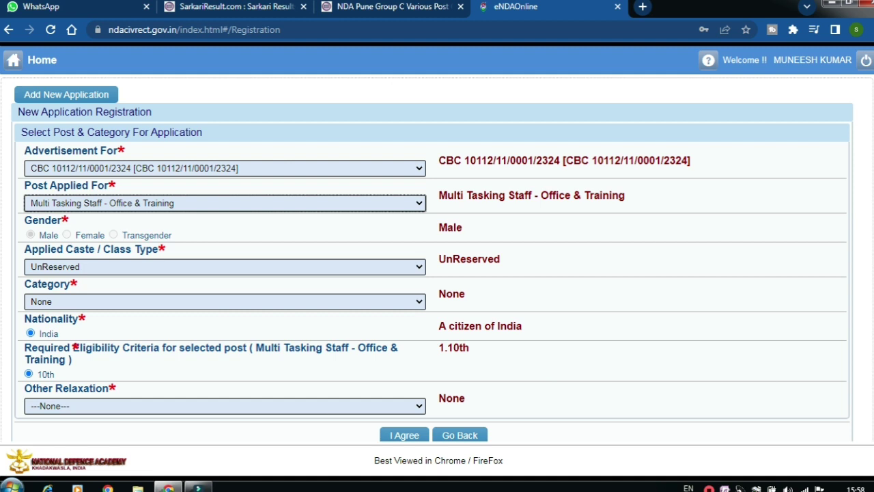
pyautogui.click(225, 267)
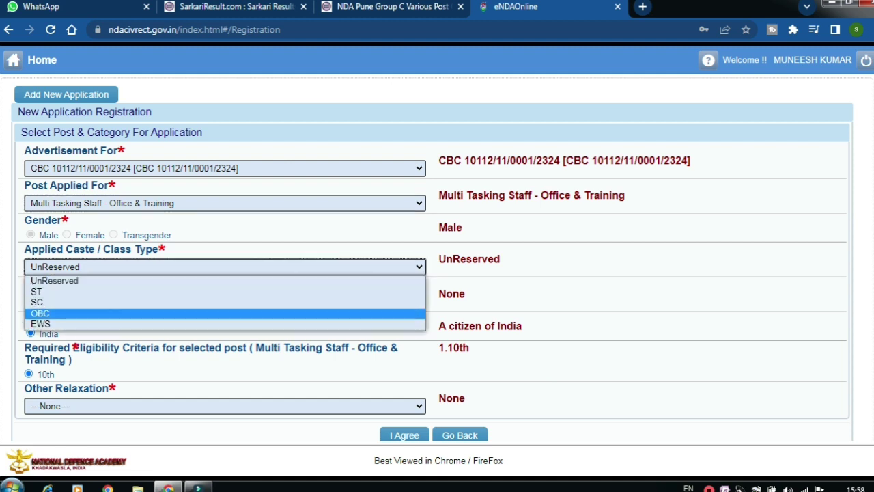
pyautogui.click(62, 312)
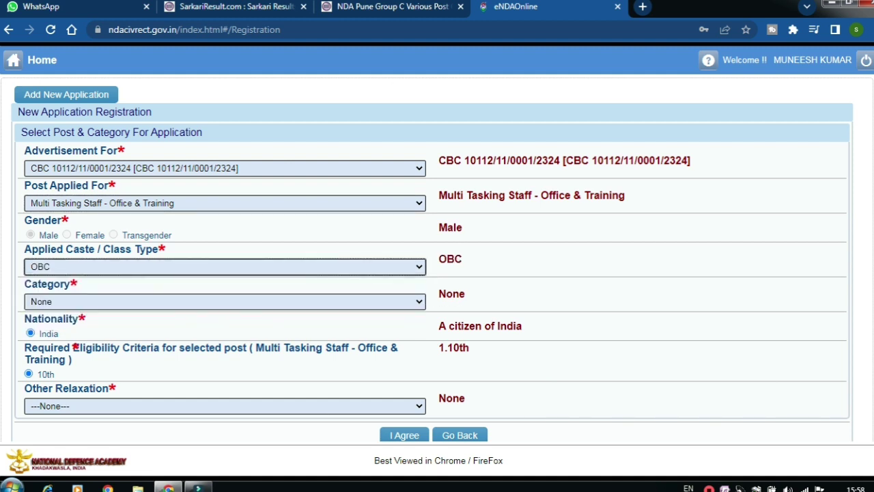
pyautogui.click(226, 301)
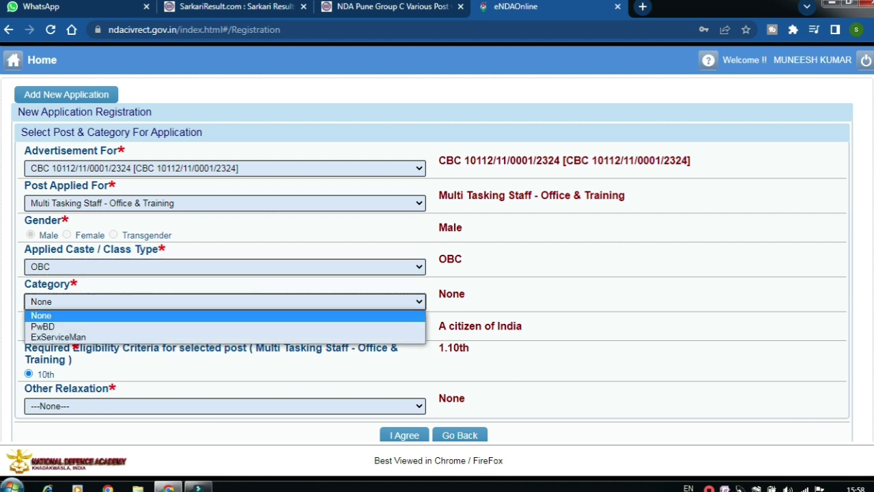
pyautogui.press('Return')
pyautogui.scroll(-1, 437, 259)
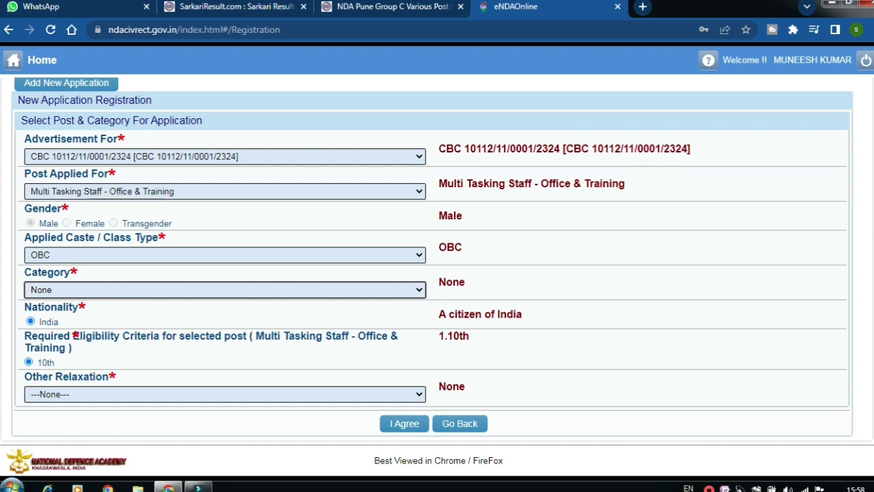
pyautogui.click(225, 394)
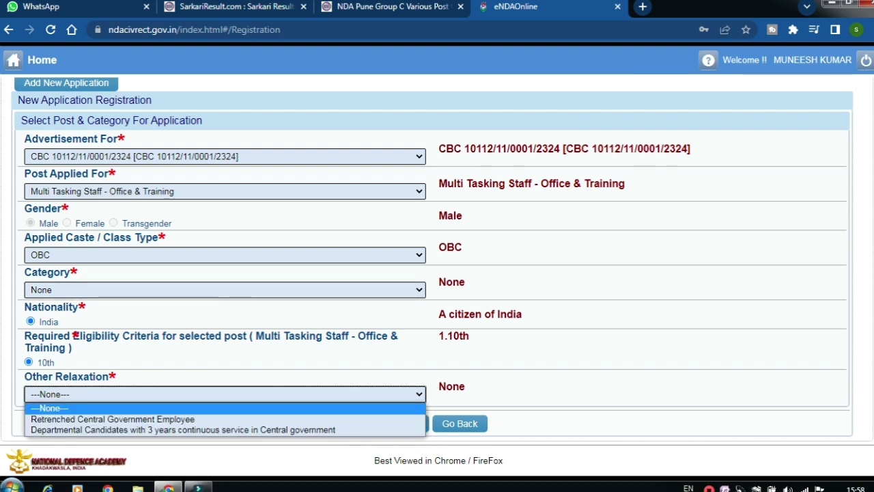
pyautogui.press('Return')
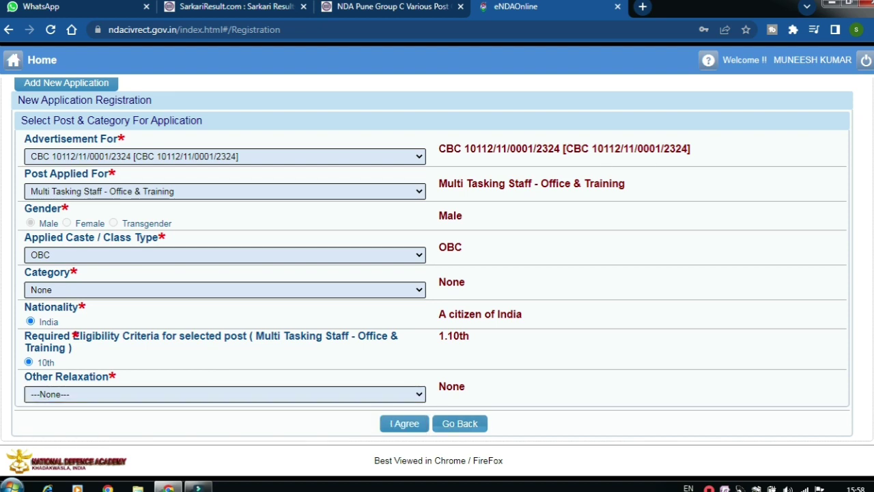
pyautogui.click(404, 423)
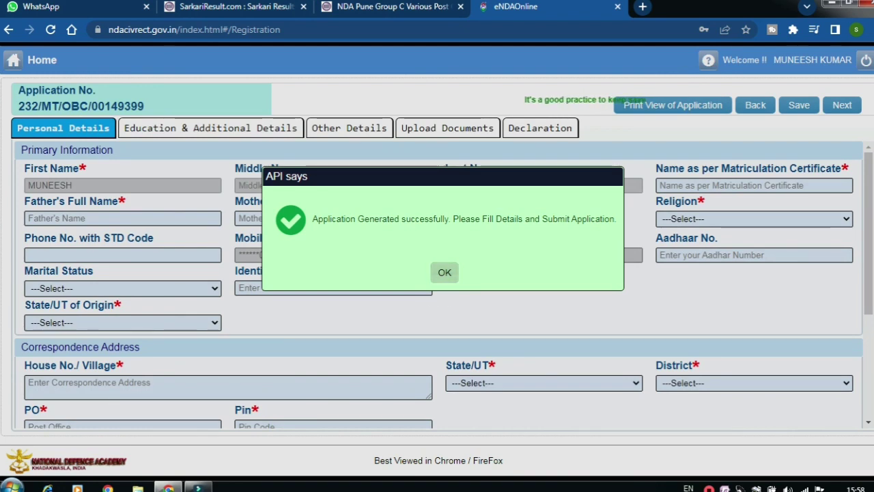
# Enter the parent's name, set marital status to Married, and add identification mark 'BODY PAR TILL'.
pyautogui.press('Return')
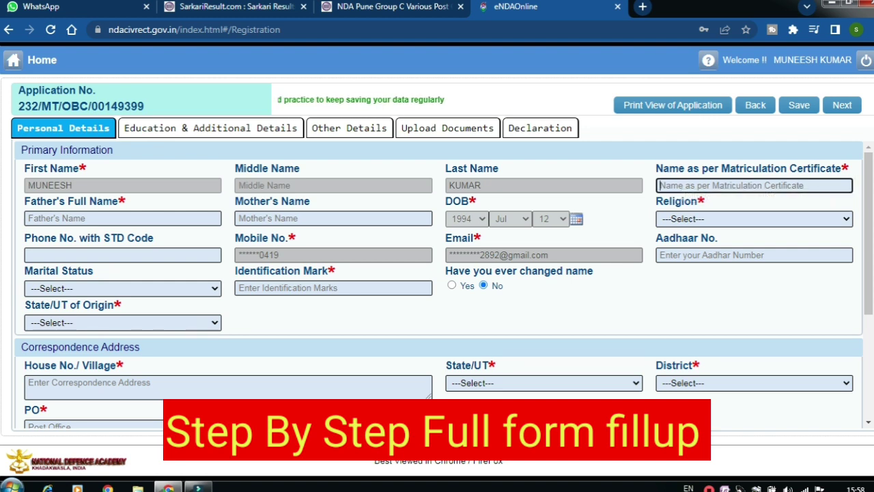
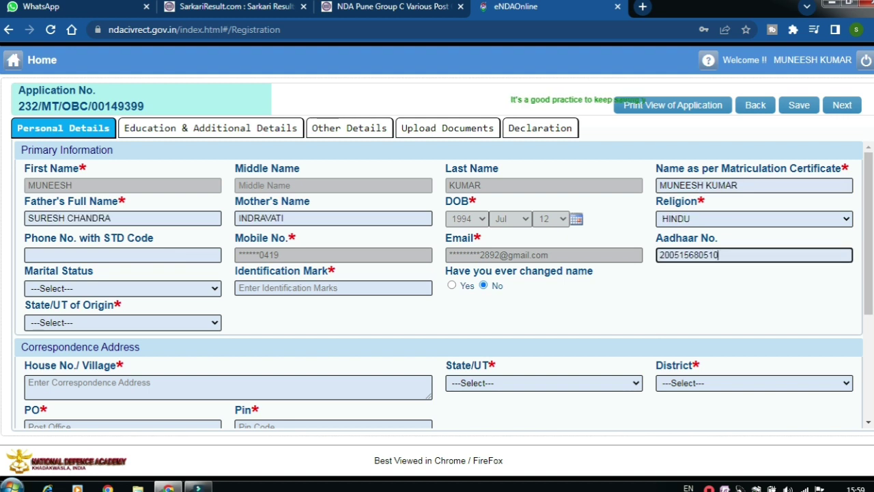
pyautogui.click(123, 288)
pyautogui.press('Down')
pyautogui.press('Down')
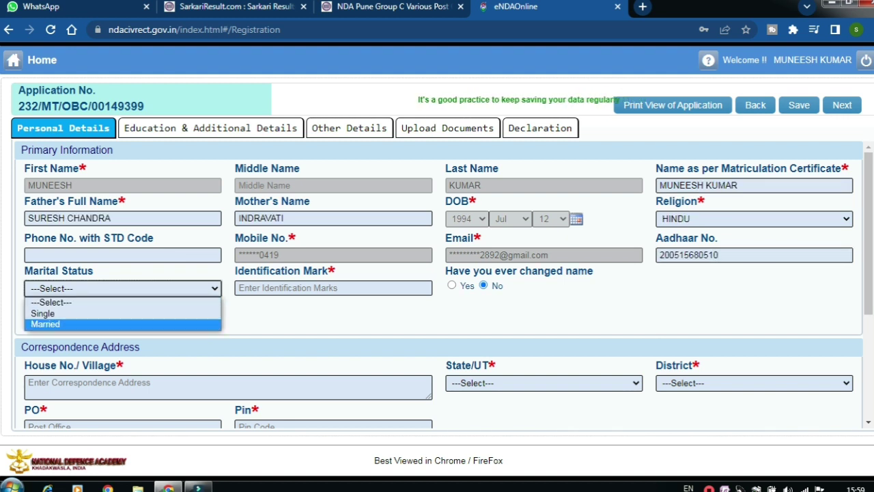
pyautogui.press('Return')
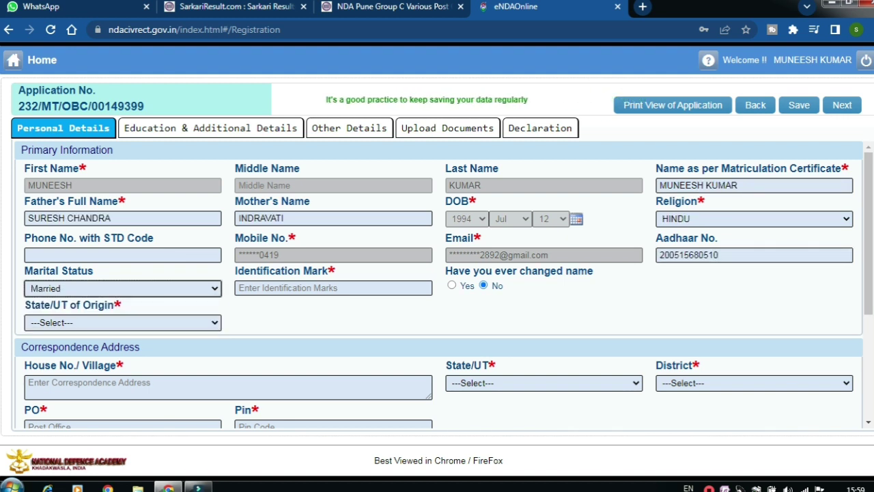
pyautogui.press('Tab')
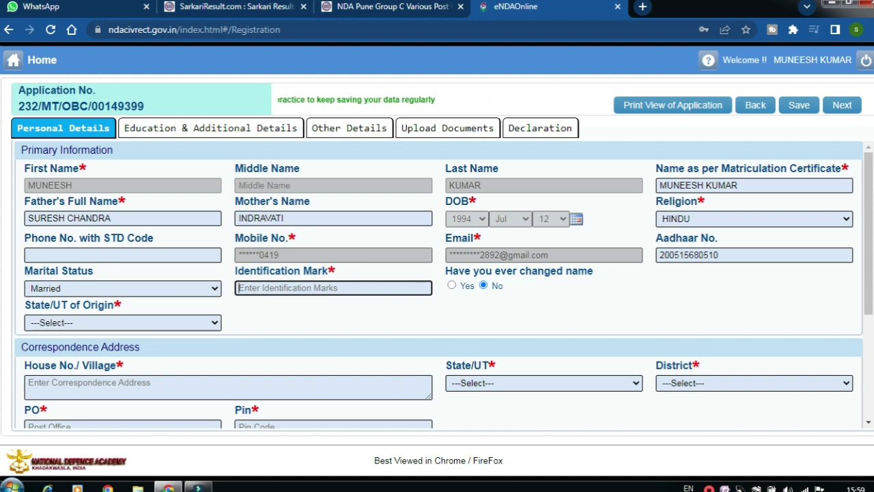
pyautogui.write('BODY')
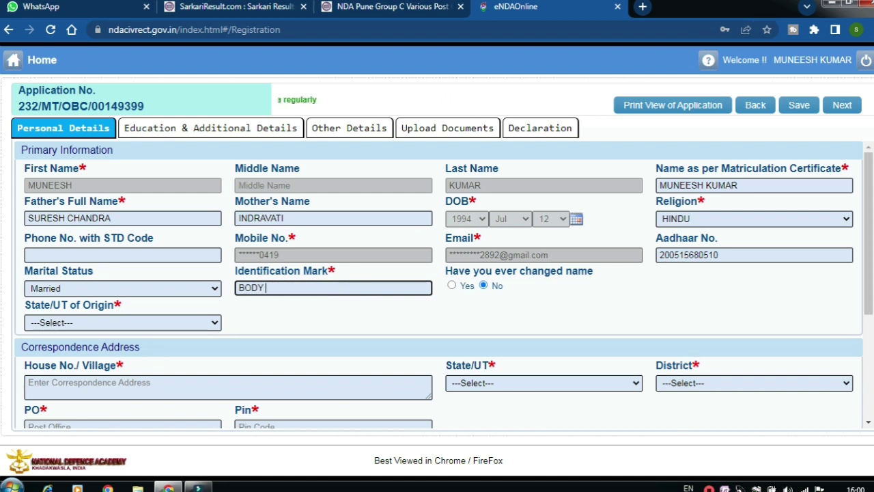
pyautogui.write(' PAR T')
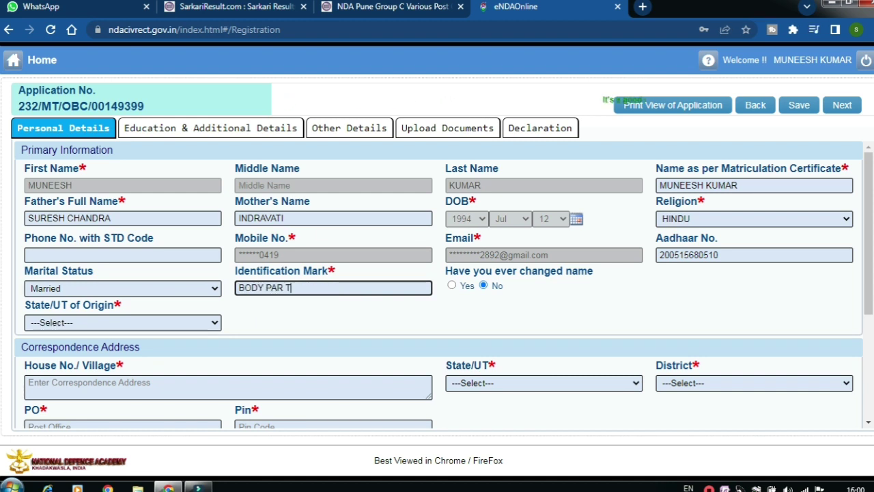
pyautogui.write('IL')
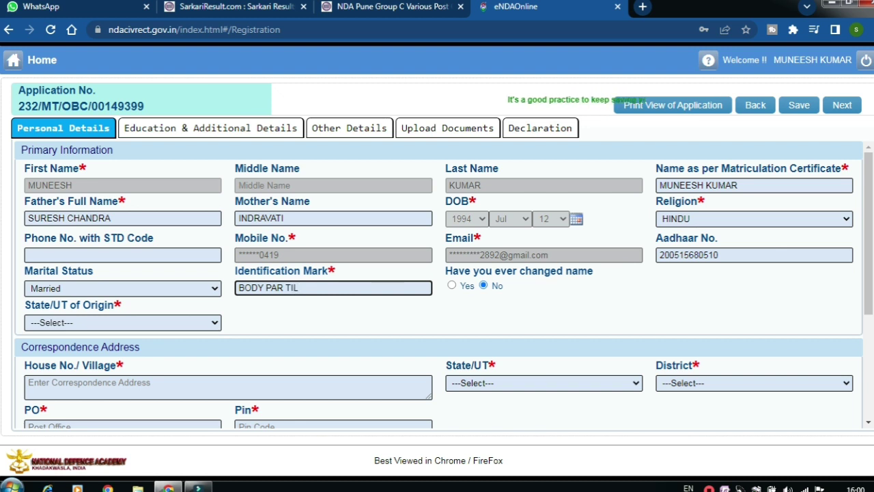
pyautogui.write('L')
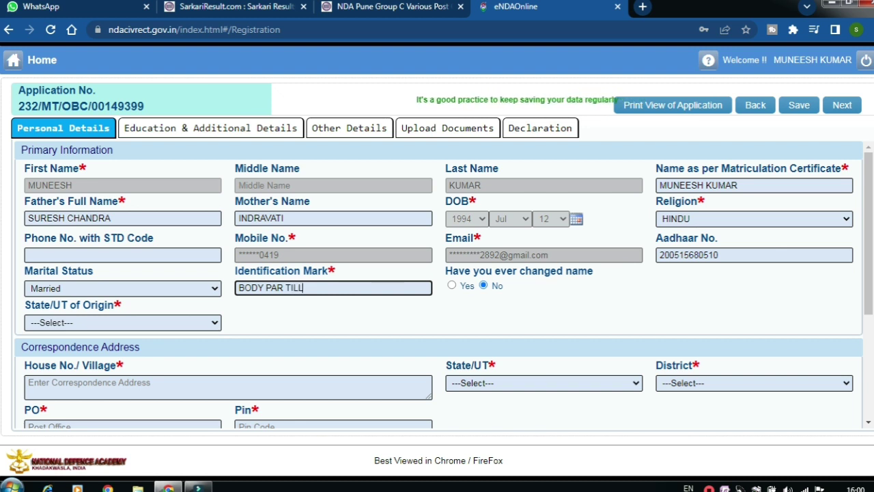
pyautogui.press('Tab')
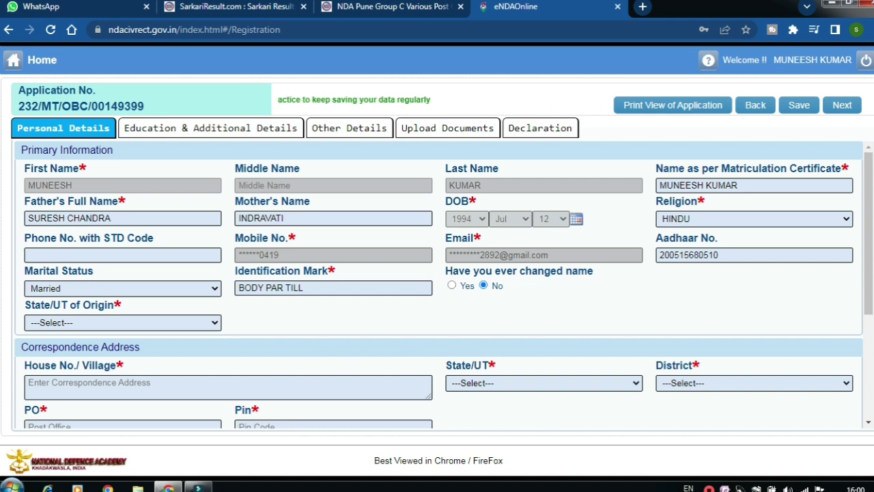
# Select UTTAR PRADESH as the State/UT of Origin.
pyautogui.click(123, 322)
pyautogui.scroll(-5, 116, 205)
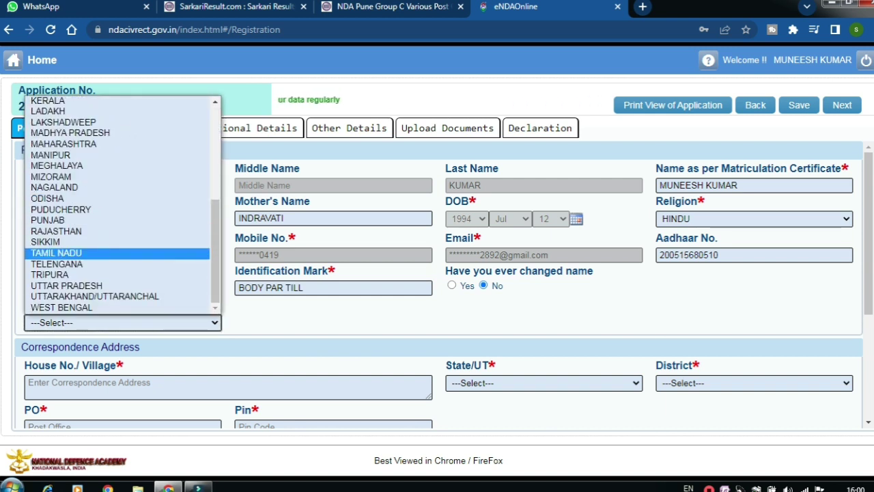
pyautogui.click(67, 285)
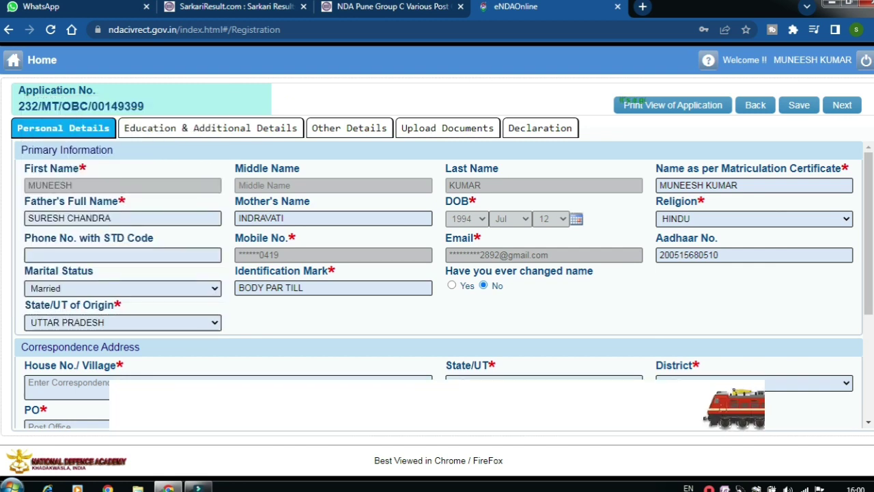
pyautogui.scroll(-2, 437, 273)
pyautogui.scroll(-1, 437, 273)
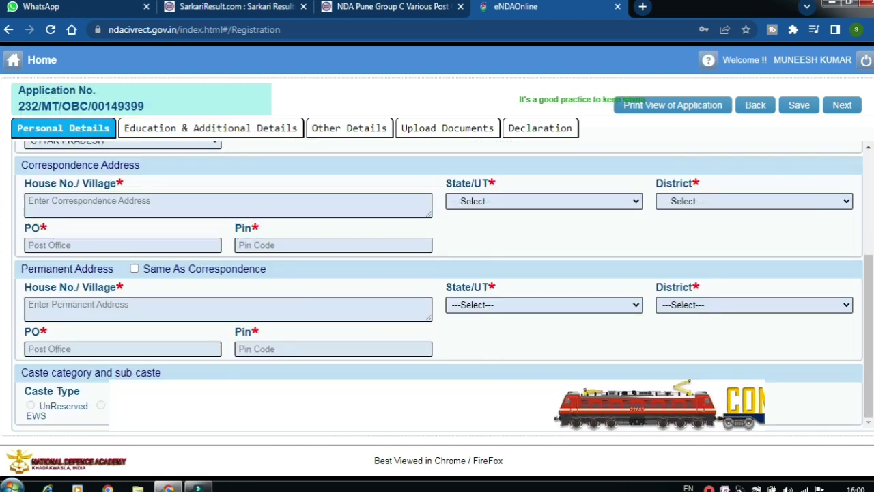
pyautogui.scroll(2, 437, 287)
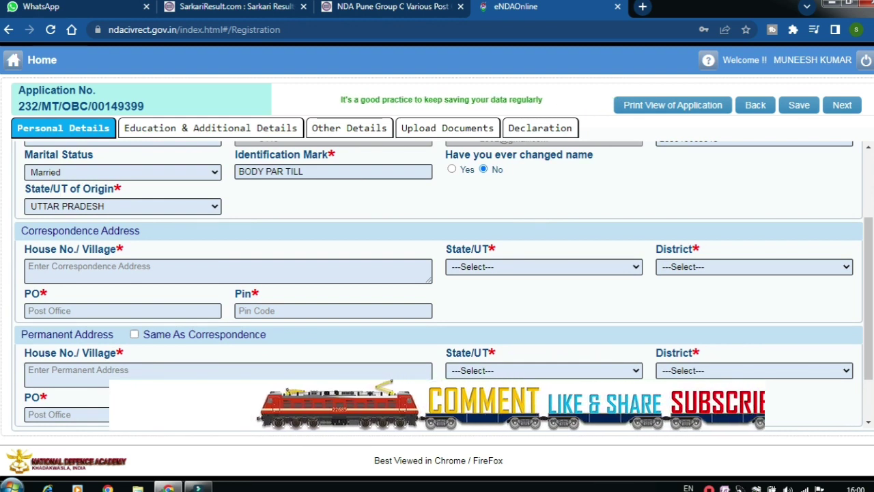
# Fill in the correspondence address in Pilibhit, Uttar Pradesh, and make the permanent address the same.
pyautogui.click(228, 270)
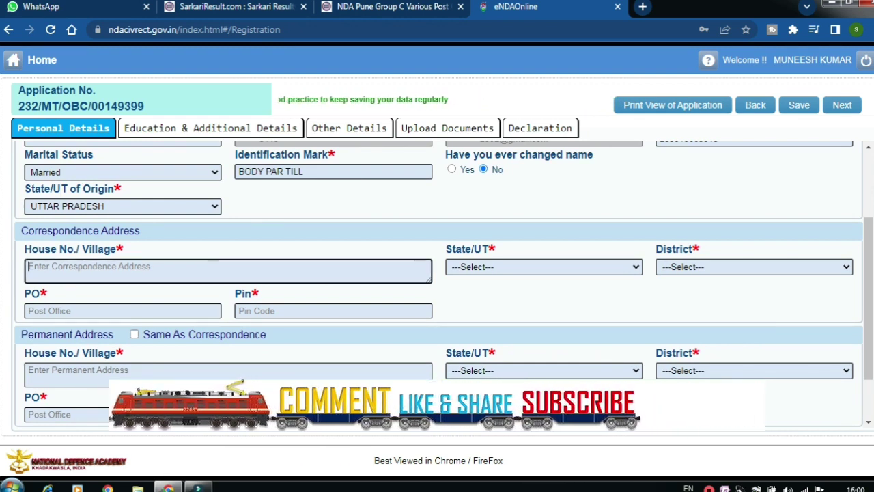
pyautogui.write('VIL')
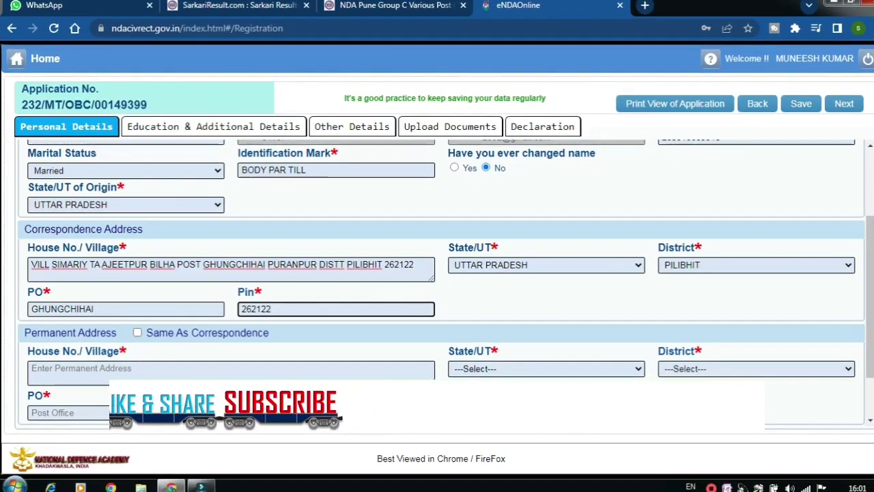
pyautogui.click(137, 333)
pyautogui.scroll(-1, 437, 287)
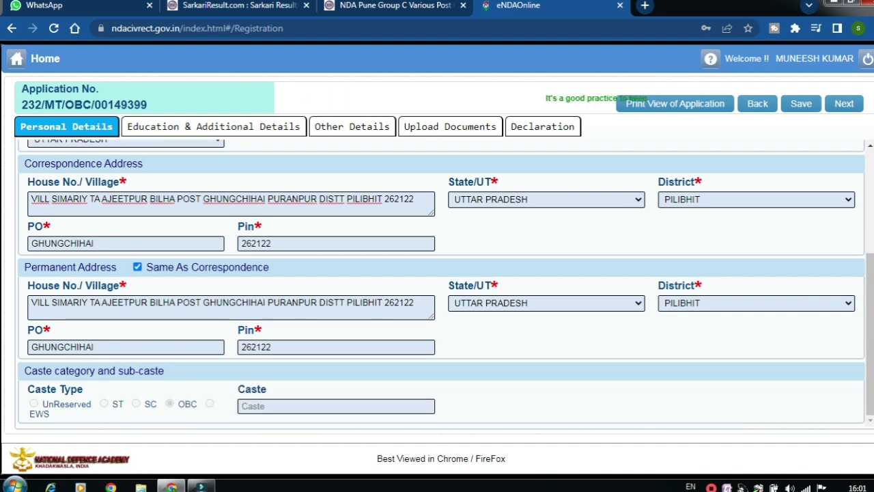
# Enter caste KISHAN and save the Personal Details.
pyautogui.click(336, 406)
pyautogui.write('KISHAN')
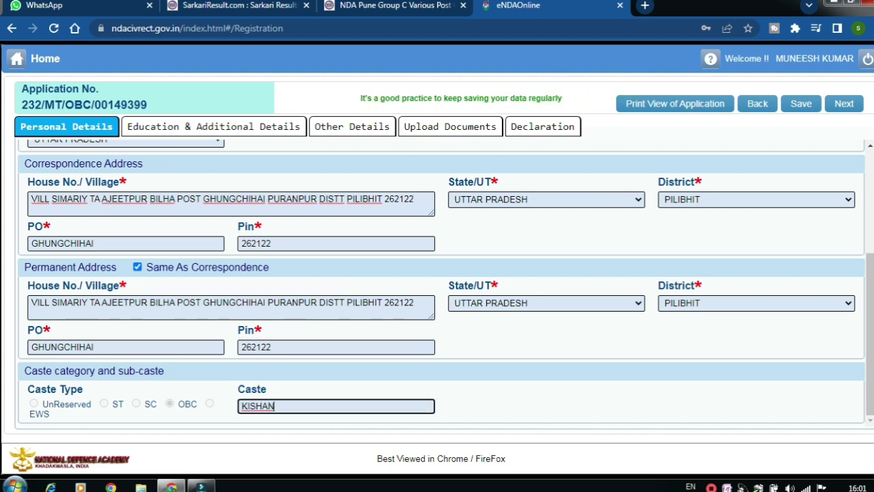
pyautogui.press('Tab')
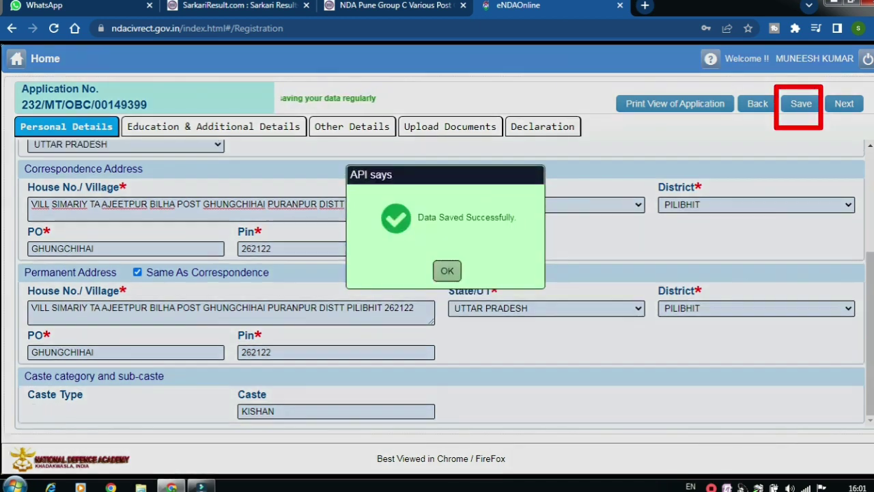
pyautogui.press('Return')
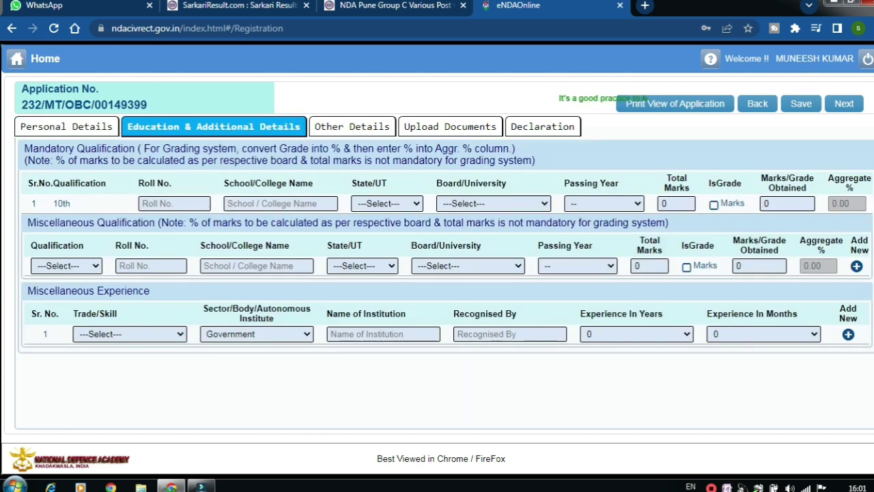
# Fill the 10th row with roll number and 330 marks obtained of 600, then save.
pyautogui.click(171, 203)
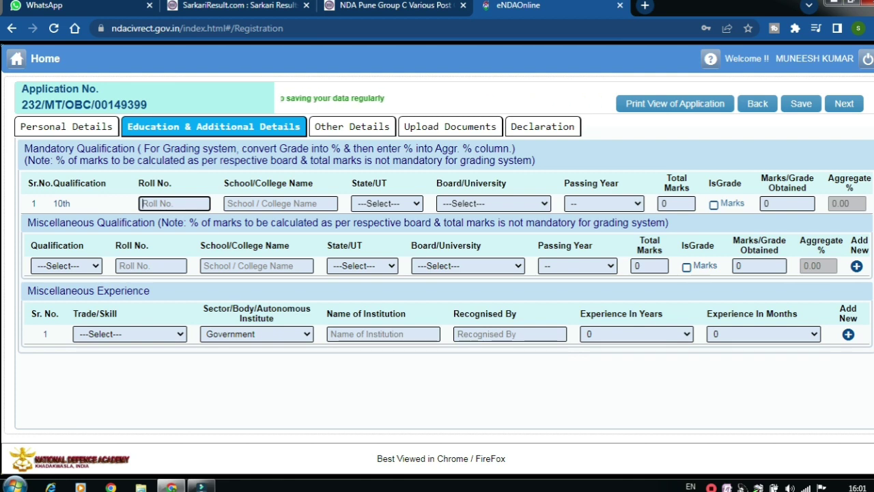
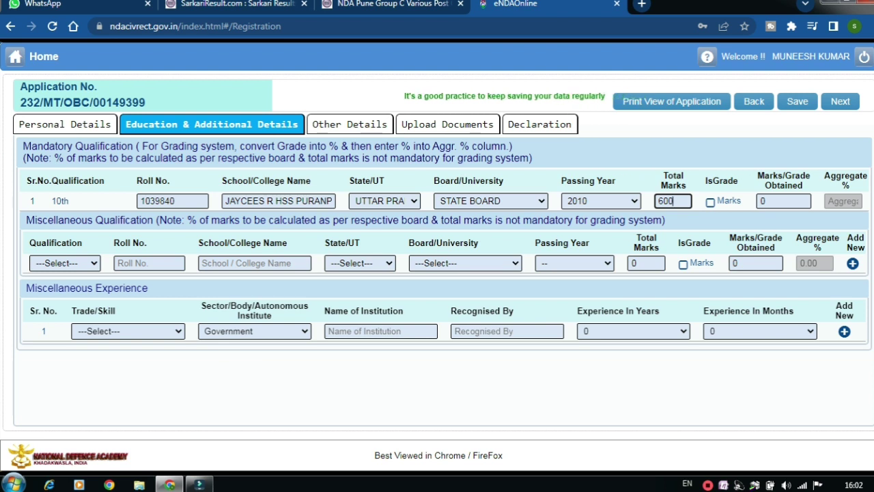
pyautogui.click(783, 201)
pyautogui.write('330')
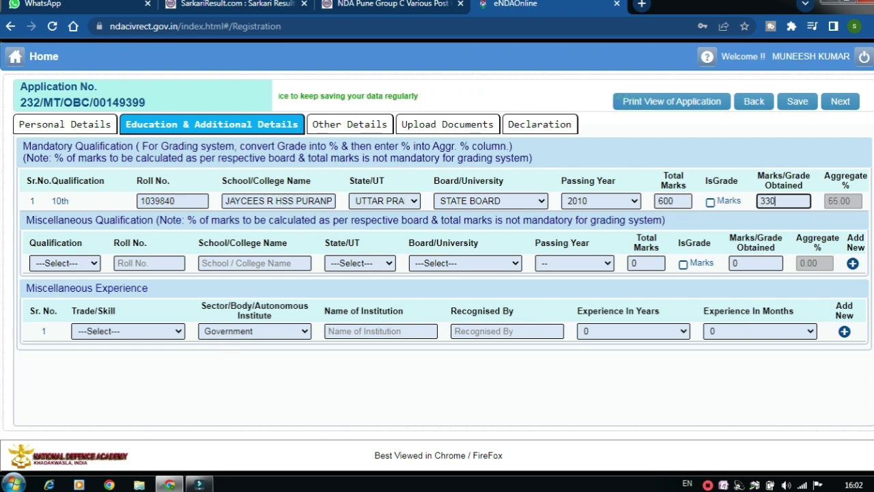
pyautogui.press('Tab')
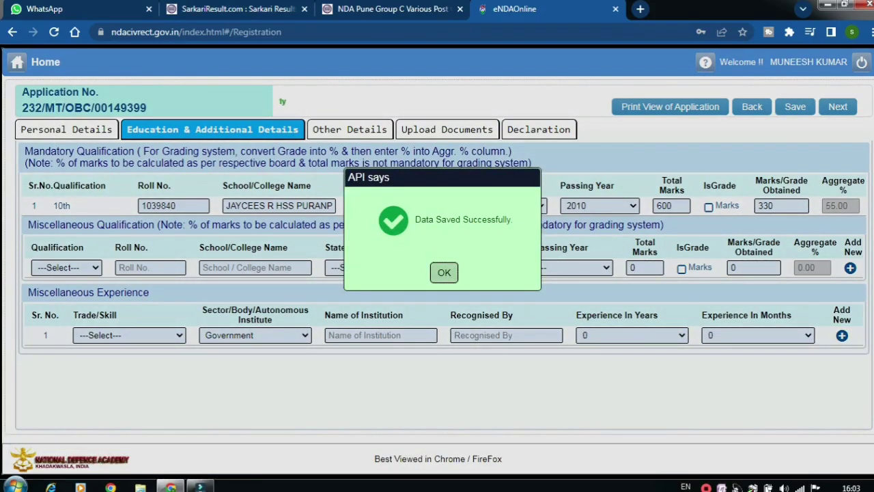
pyautogui.press('Return')
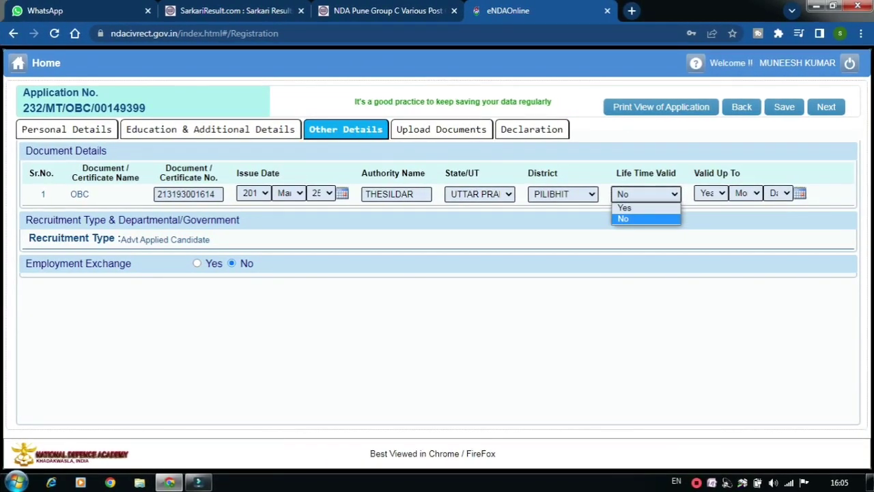
# Mark the OBC certificate as Life Time Valid (Yes) and save the Other Details.
pyautogui.press('Up')
pyautogui.press('Return')
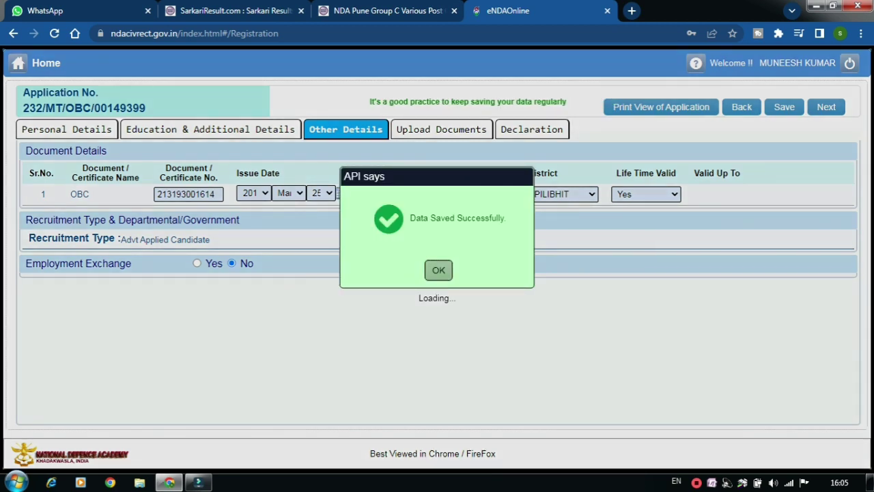
pyautogui.press('Return')
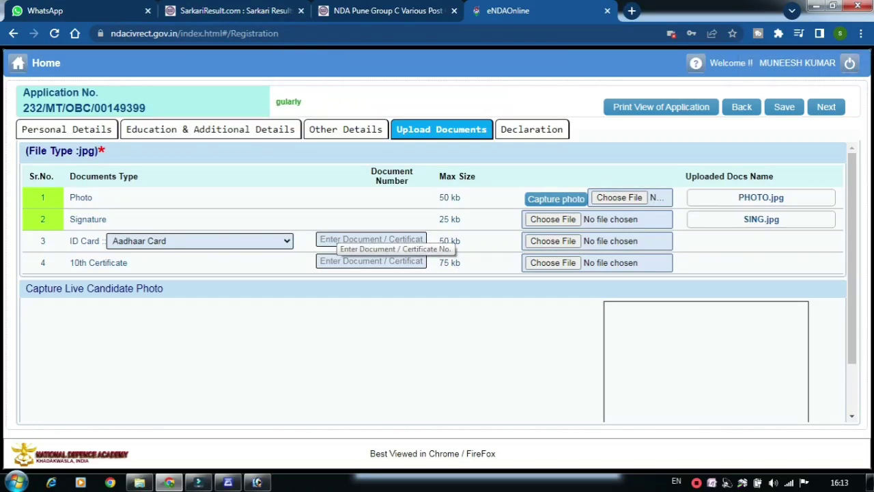
# Type the Aadhaar Card number into the ID Card document-number field.
pyautogui.click(341, 239)
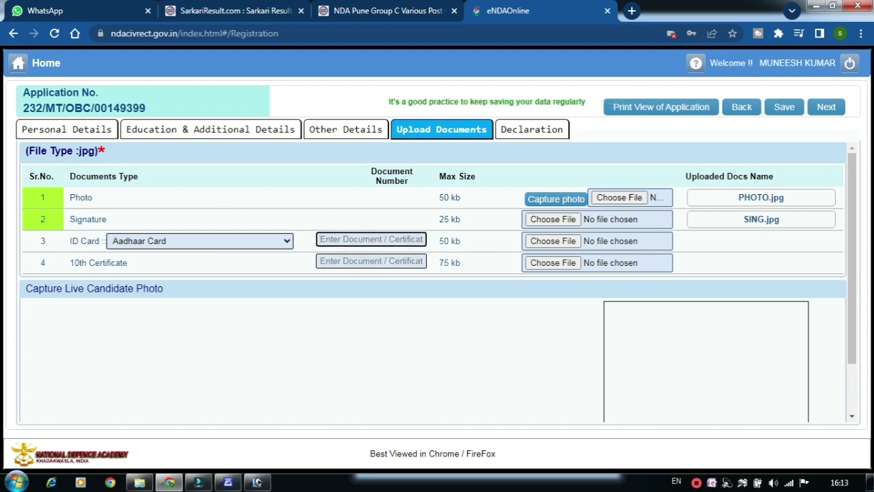
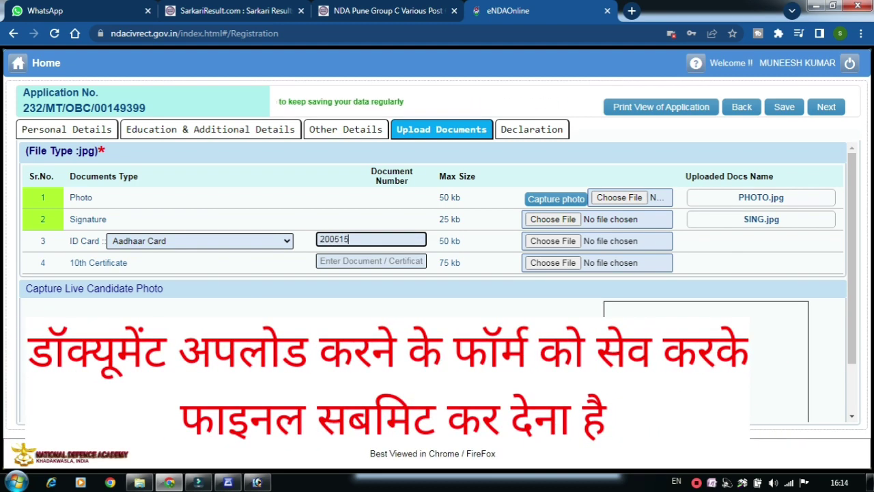